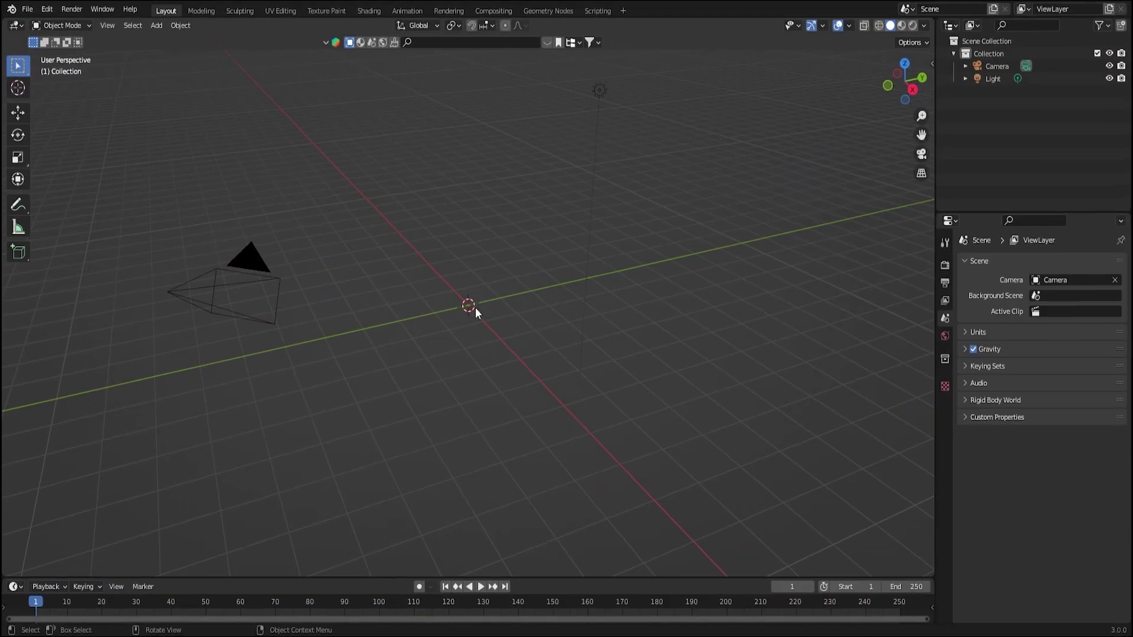
Add a cylinder mesh at the scene centre and orbit around it
{"action": "key", "text": "shift+a"}
{"action": "left_click", "coordinate": [624, 337]}
{"action": "middle_click_drag", "start_coordinate": [623, 337], "coordinate": [558, 220]}
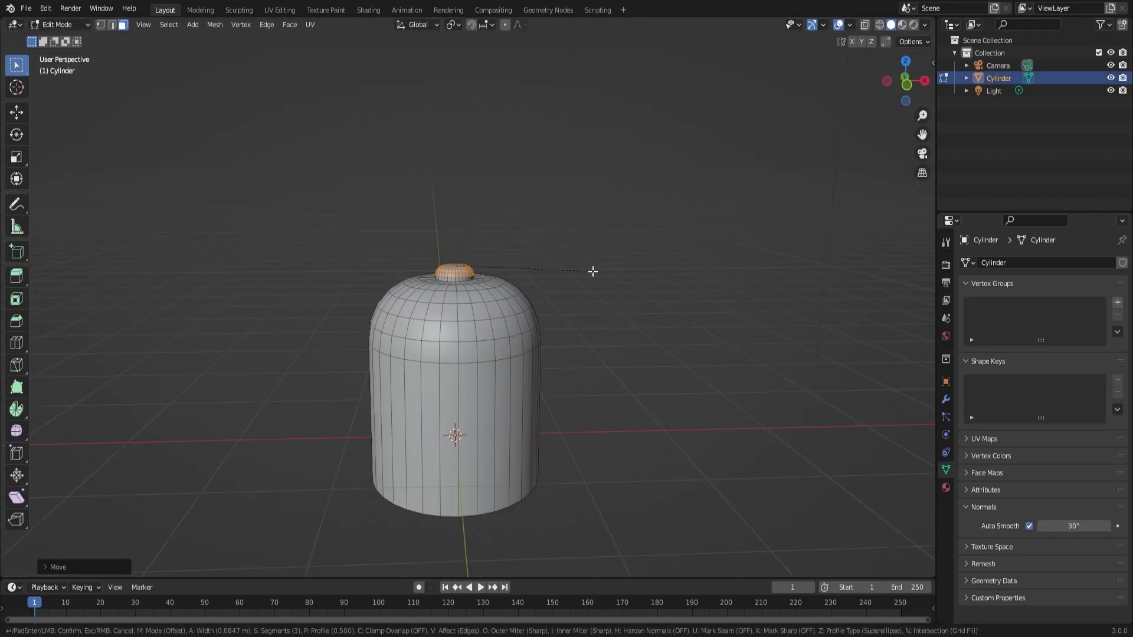
Zoom in on the cylinder as the head, visor, eyes and torso are shaped
{"action": "scroll", "coordinate": [479, 200], "scroll_direction": "up", "scroll_amount": 5}
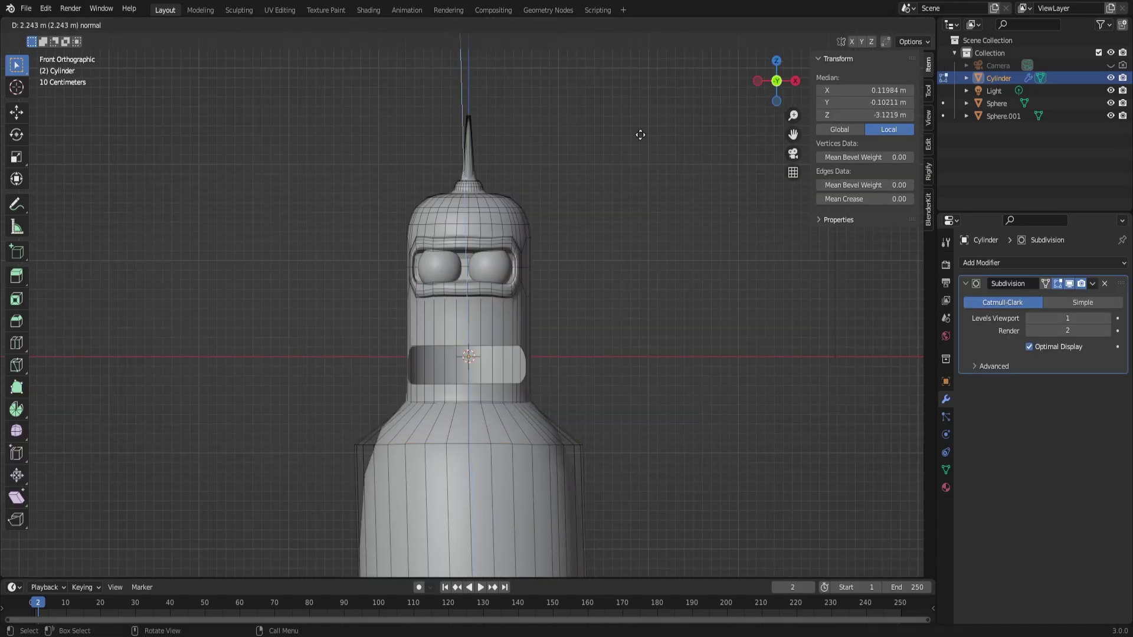
Finish the bottom-ring extrusion and delete the torso's bottom cap face
{"action": "left_click", "coordinate": [558, 311]}
{"action": "scroll", "coordinate": [558, 311], "scroll_direction": "down", "scroll_amount": 2}
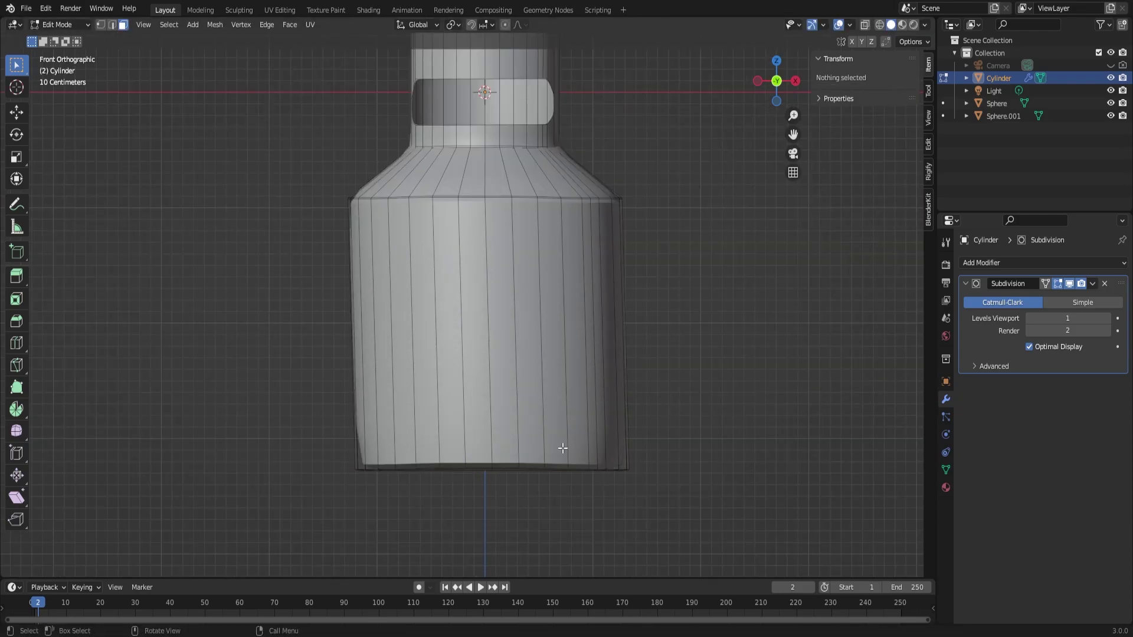
{"action": "middle_click_drag", "start_coordinate": [562, 449], "coordinate": [566, 399]}
{"action": "left_click", "coordinate": [566, 399]}
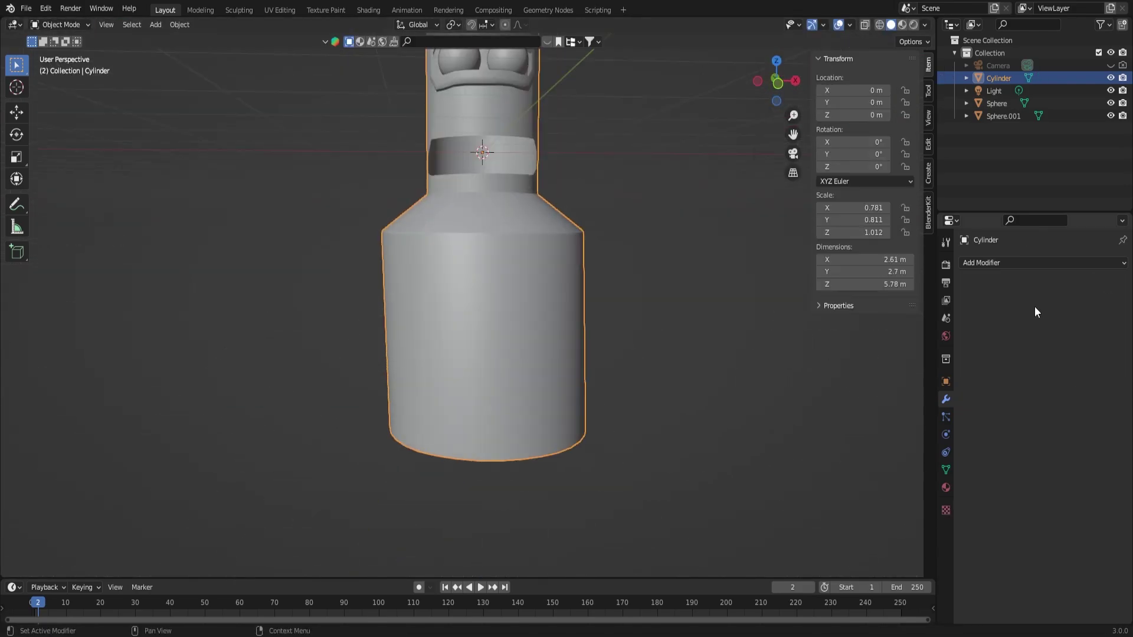
{"action": "middle_click_drag", "start_coordinate": [433, 270], "coordinate": [334, 328]}
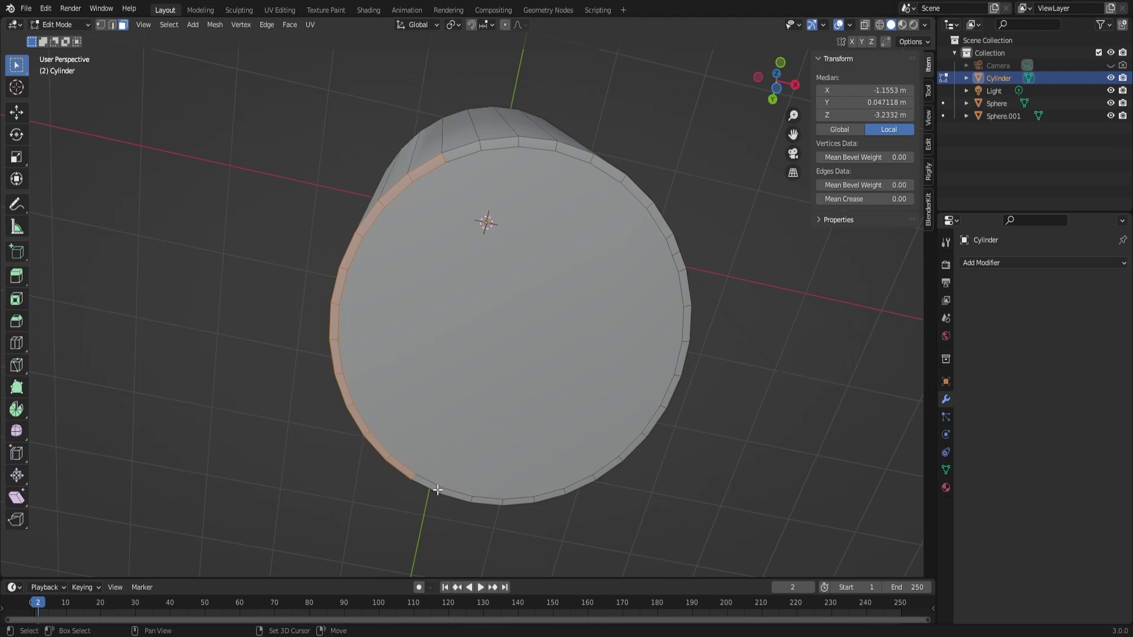
{"action": "middle_click_drag", "start_coordinate": [576, 150], "coordinate": [602, 390]}
{"action": "key", "text": "x"}
{"action": "left_click", "coordinate": [602, 390]}
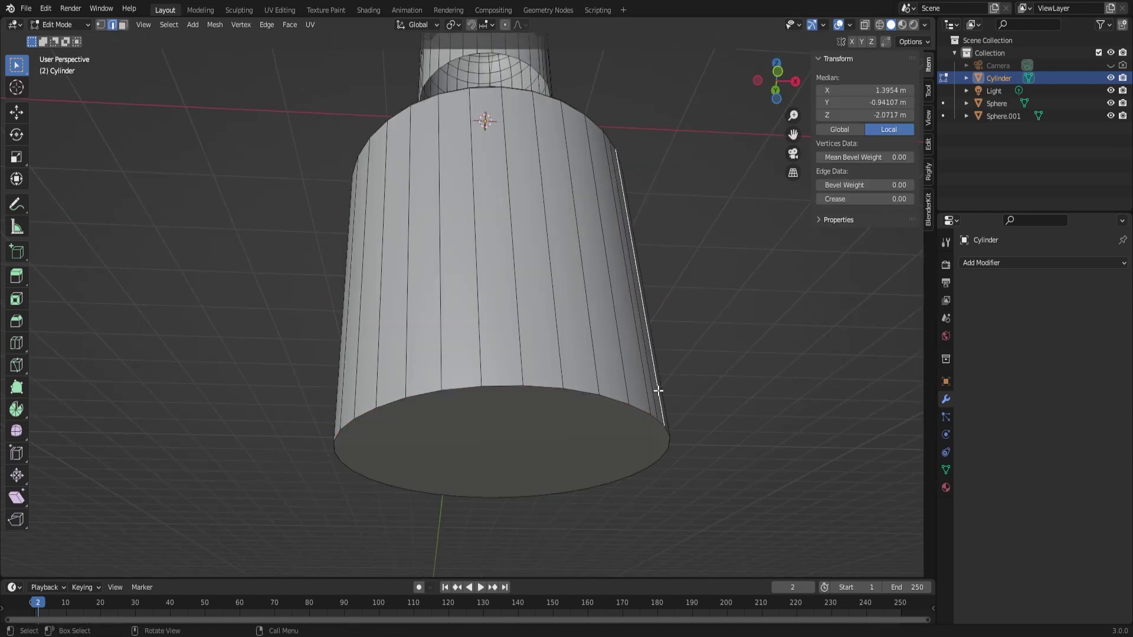
Check the torso from the front, leave Edit Mode and deselect the torso
{"action": "key", "text": "KP_1"}
{"action": "scroll", "coordinate": [490, 354], "scroll_direction": "up", "scroll_amount": 3}
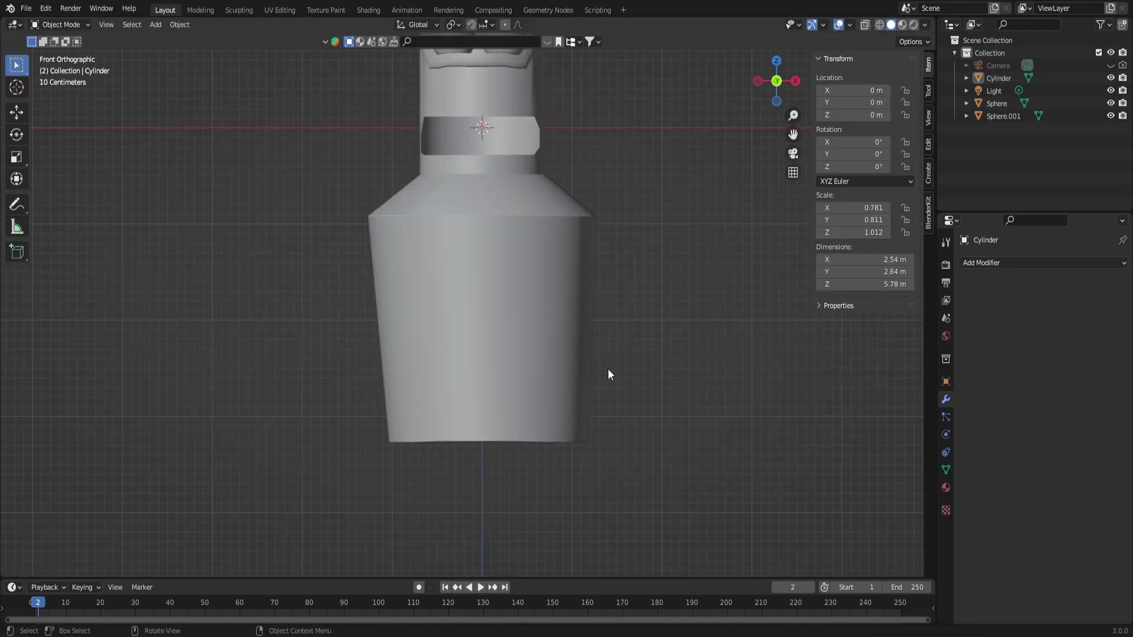
{"action": "middle_click_drag", "start_coordinate": [608, 369], "coordinate": [637, 406]}
{"action": "key", "text": "KP_1"}
{"action": "left_click", "coordinate": [482, 366]}
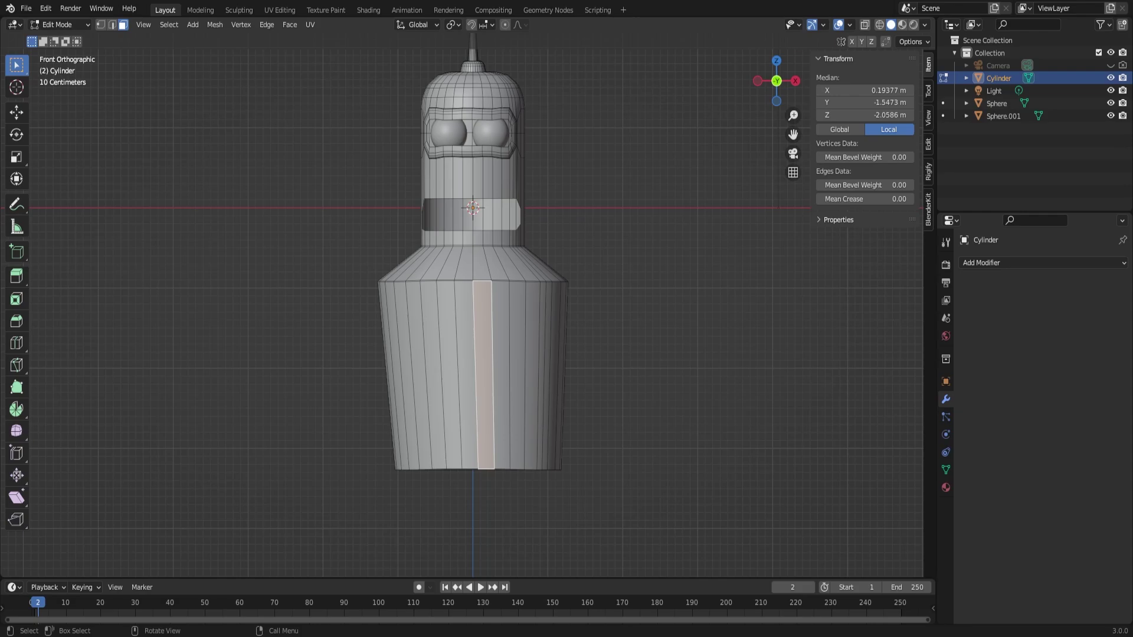
{"action": "key", "text": "Tab"}
{"action": "scroll", "coordinate": [538, 274], "scroll_direction": "down", "scroll_amount": 2}
{"action": "left_click", "coordinate": [566, 334]}
{"action": "key", "text": "shift+a"}
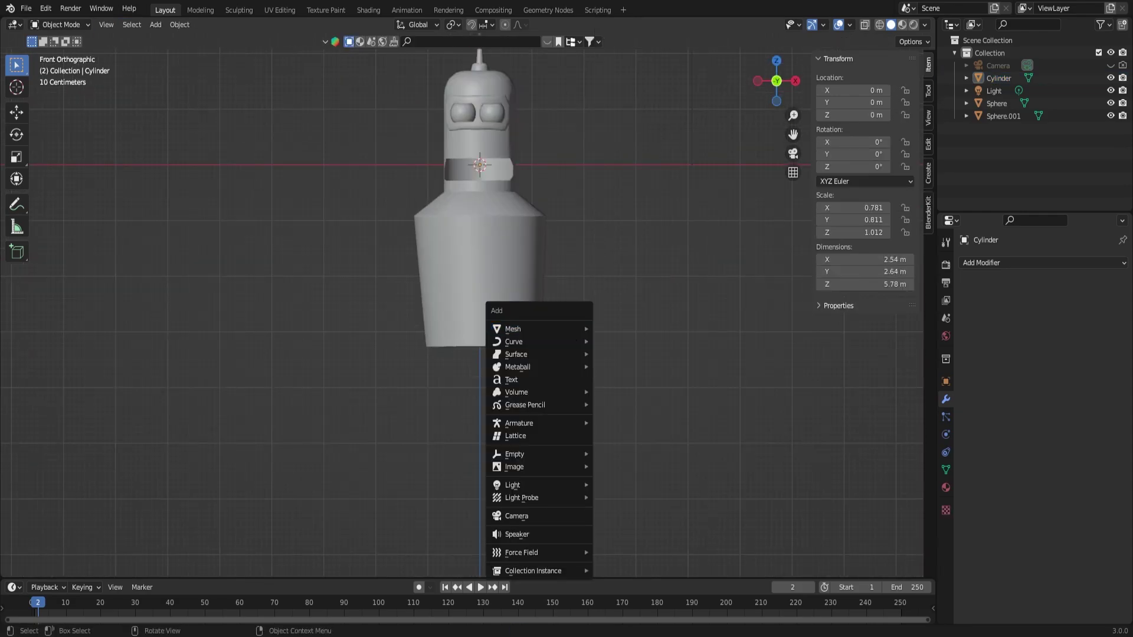
Add a leg cylinder, tilt it slightly around Y and scale it thinner
{"action": "mouse_move", "coordinate": [513, 328]}
{"action": "left_click", "coordinate": [631, 111]}
{"action": "middle_click_drag", "start_coordinate": [570, 420], "coordinate": [521, 348]}
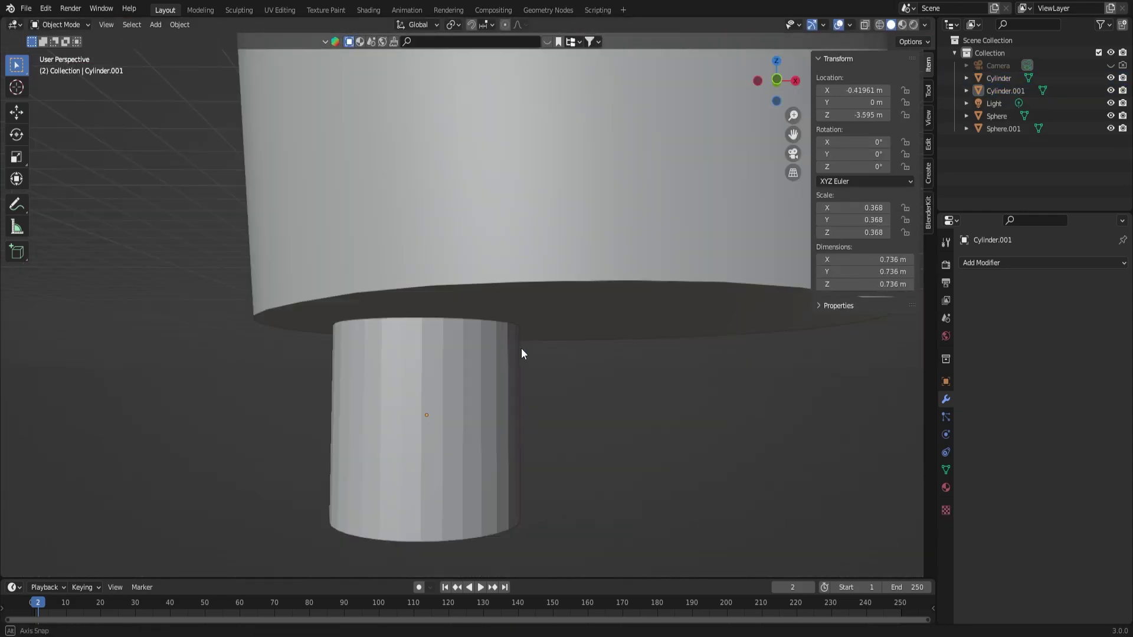
{"action": "key", "text": "r"}
{"action": "key", "text": "Tab"}
{"action": "key", "text": "KP_1"}
{"action": "key", "text": "e"}
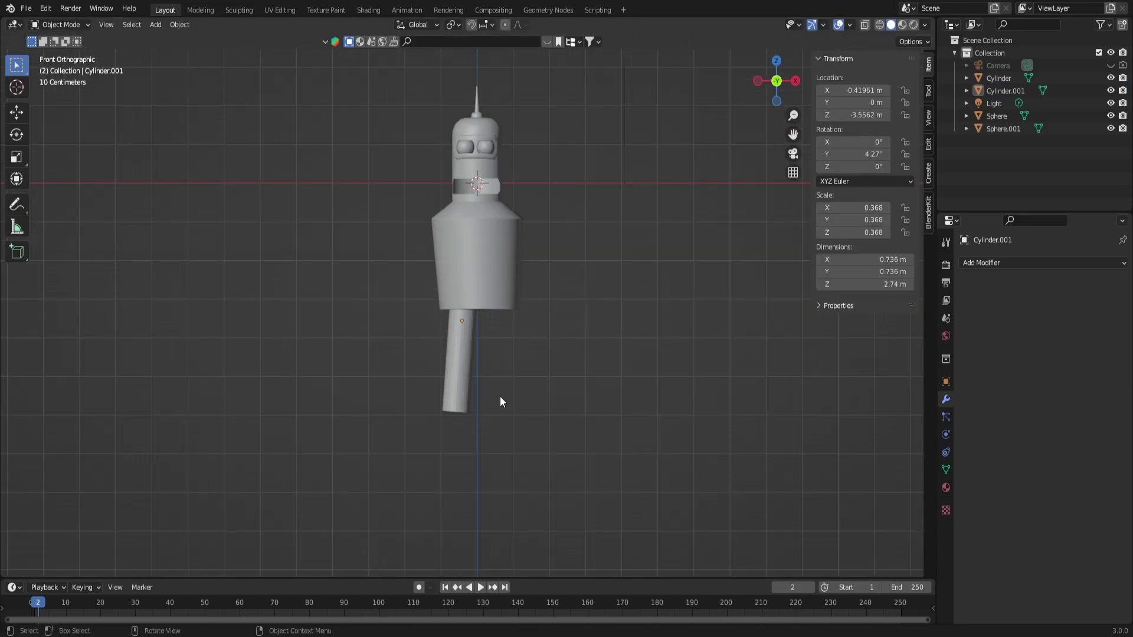
{"action": "left_click", "coordinate": [630, 362]}
{"action": "scroll", "coordinate": [598, 369], "scroll_direction": "up", "scroll_amount": 2}
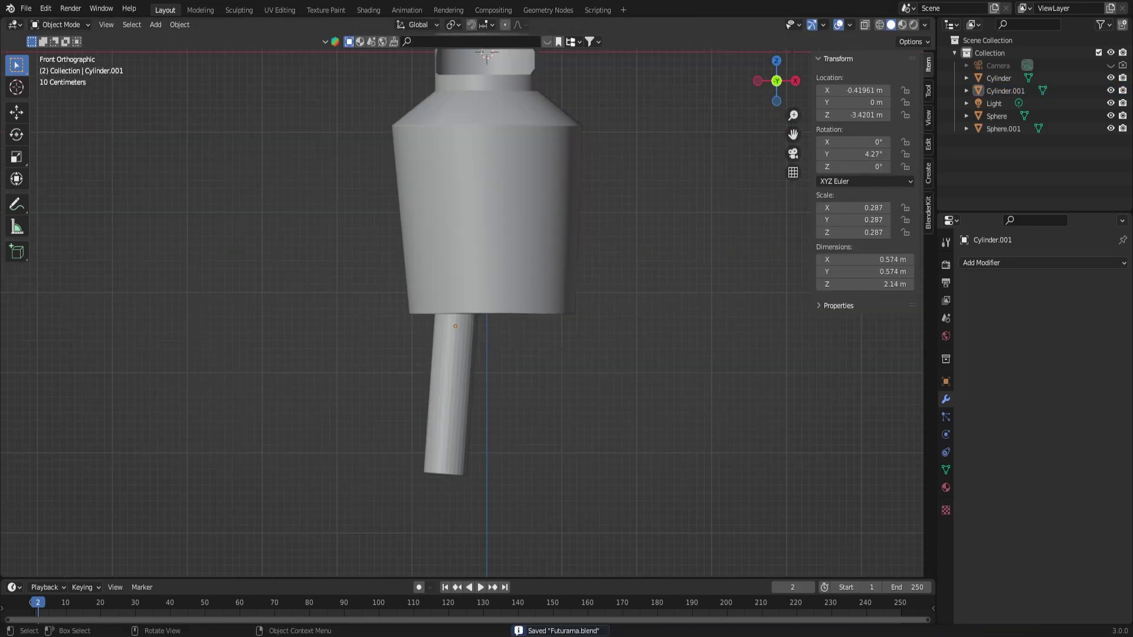
Add horizontal loop cuts around the leg and bevel them into grooves
{"action": "key", "text": "Tab"}
{"action": "key", "text": "ctrl+r"}
{"action": "scroll", "coordinate": [472, 361], "scroll_direction": "up", "scroll_amount": 3}
{"action": "left_click", "coordinate": [472, 361]}
{"action": "scroll", "coordinate": [472, 362], "scroll_direction": "up", "scroll_amount": 2}
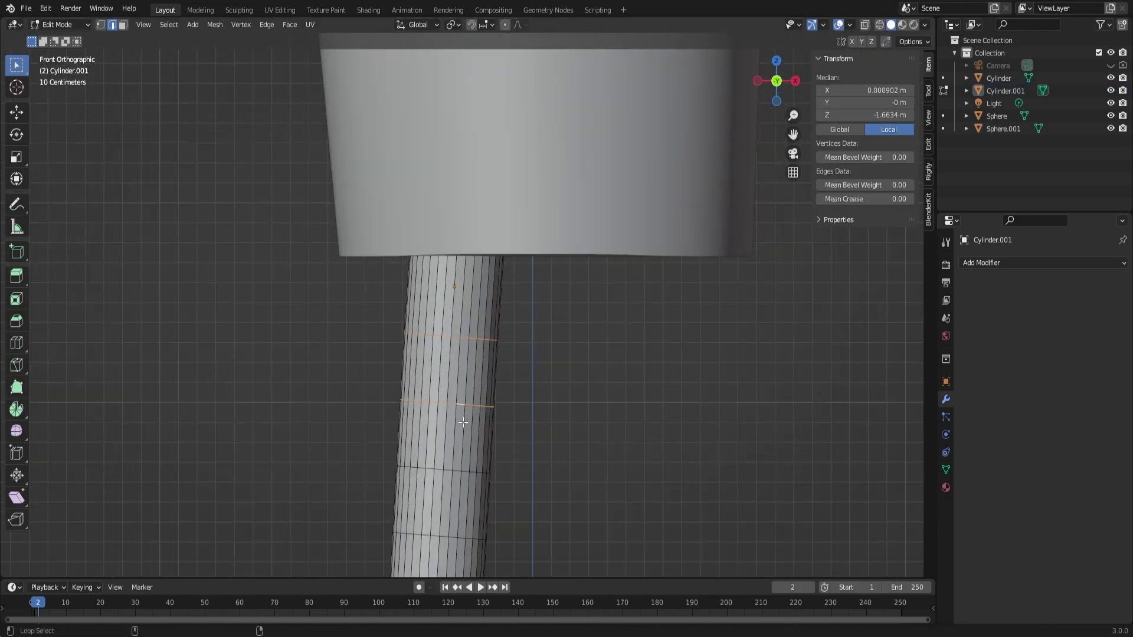
{"action": "key", "text": "ctrl+b"}
{"action": "left_click", "coordinate": [612, 474]}
{"action": "key", "text": "Tab"}
{"action": "scroll", "coordinate": [567, 401], "scroll_direction": "down", "scroll_amount": 3}
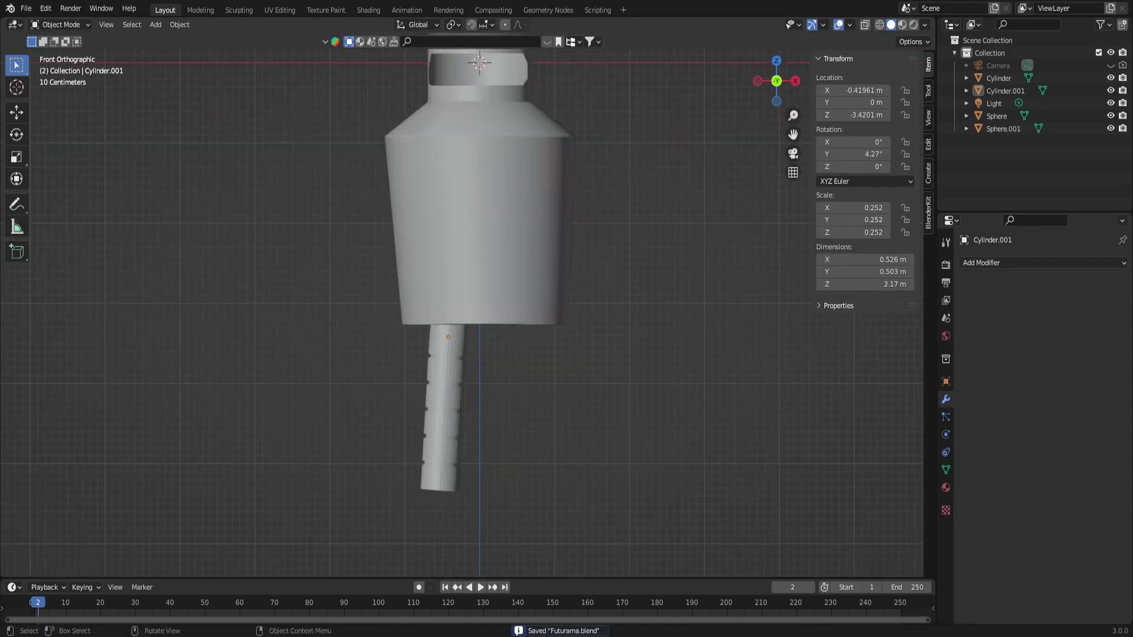
Extrude the leg bottom into a beveled flared foot and smooth the leg with subdivision
{"action": "left_click", "coordinate": [445, 407]}
{"action": "middle_click_drag", "start_coordinate": [466, 389], "coordinate": [498, 374]}
{"action": "key", "text": "KP_1"}
{"action": "key", "text": "Tab"}
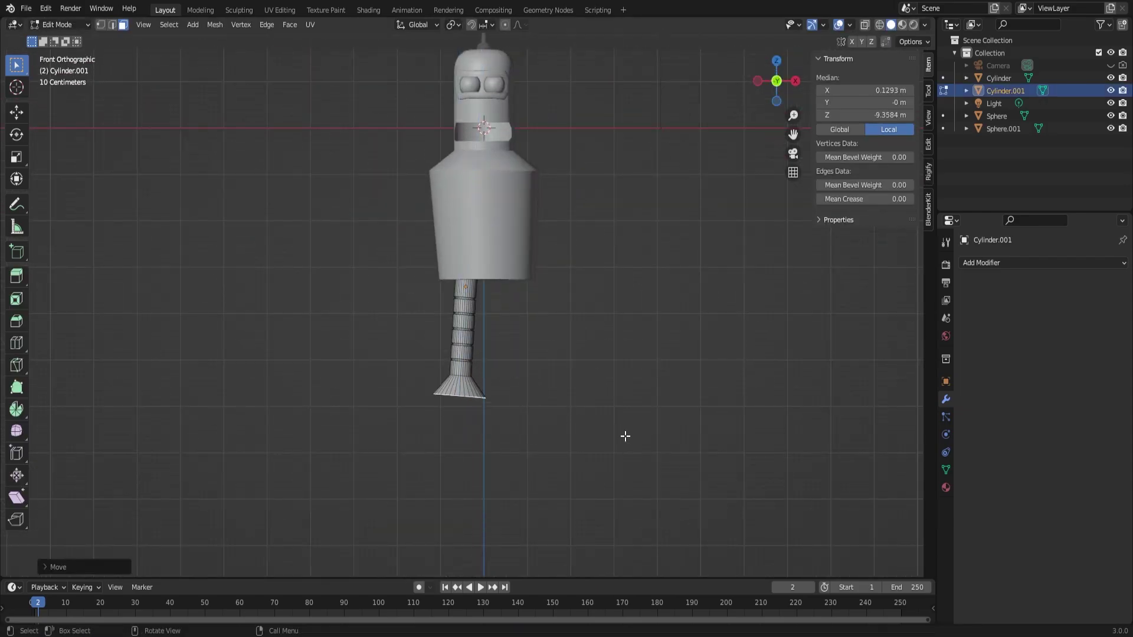
{"action": "key", "text": "e"}
{"action": "left_click", "coordinate": [508, 454]}
{"action": "scroll", "coordinate": [505, 449], "scroll_direction": "up", "scroll_amount": 4}
{"action": "left_click", "coordinate": [593, 482]}
{"action": "key", "text": "Tab"}
{"action": "key", "text": "ctrl+1"}
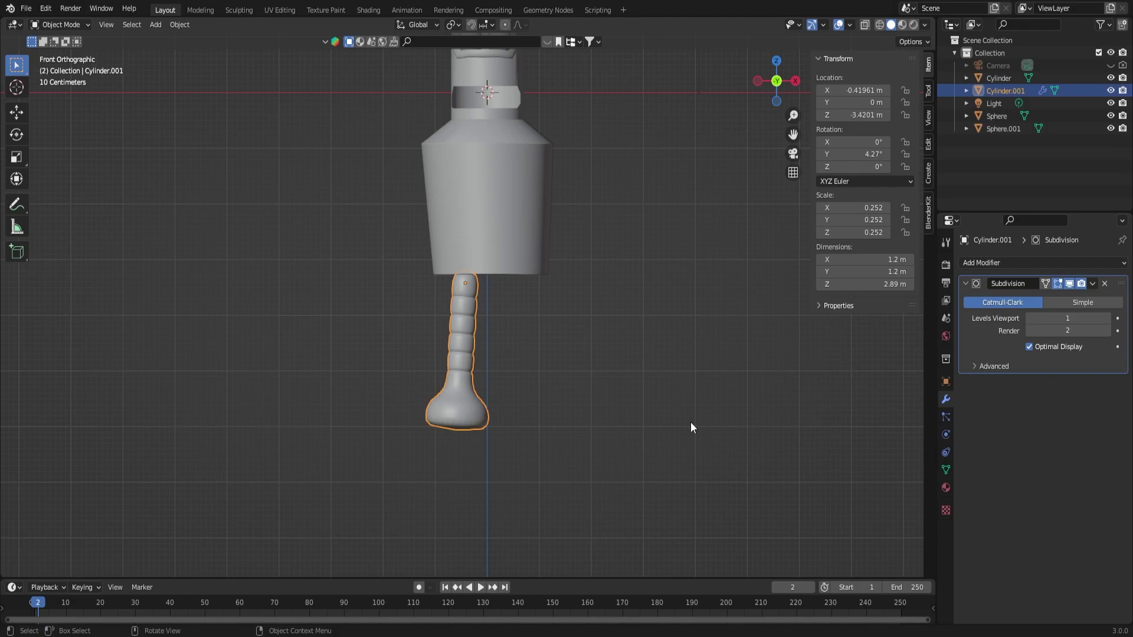
{"action": "scroll", "coordinate": [691, 425], "scroll_direction": "up", "scroll_amount": 4}
{"action": "mouse_move", "coordinate": [690, 425]}
{"action": "middle_mouse_down"}
{"action": "mouse_move", "coordinate": [625, 516]}
{"action": "mouse_move", "coordinate": [629, 340]}
{"action": "mouse_move", "coordinate": [795, 270]}
{"action": "middle_mouse_up"}
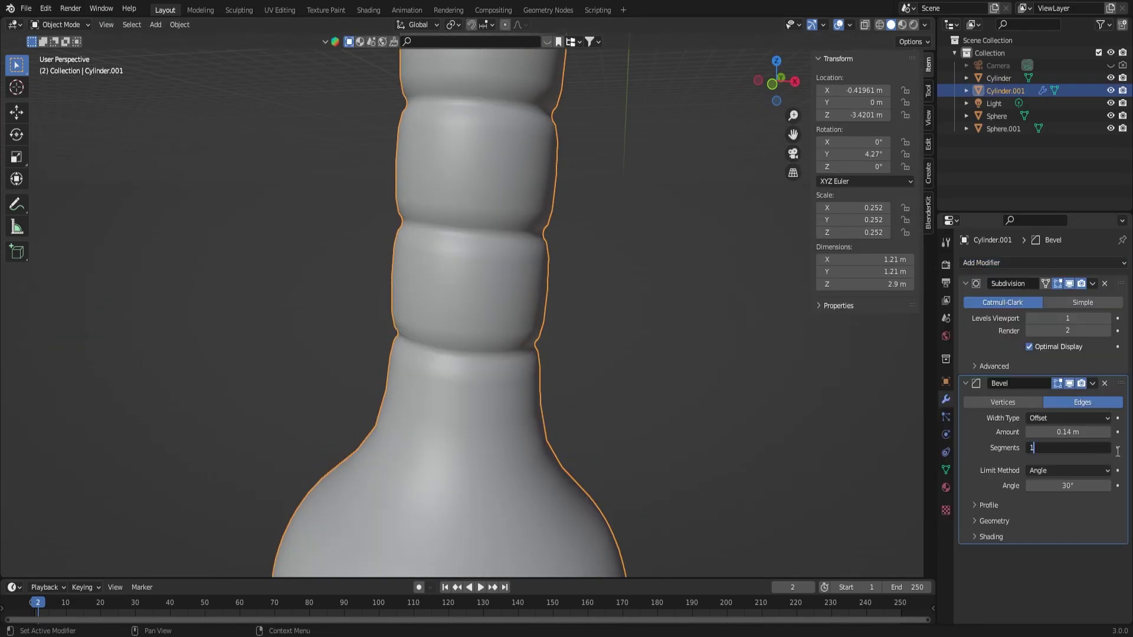
Mirror the leg into a second leg with a Mirror modifier and spread them apart along X
{"action": "key", "text": "KP_1"}
{"action": "scroll", "coordinate": [631, 300], "scroll_direction": "down", "scroll_amount": 6}
{"action": "left_click", "coordinate": [631, 301]}
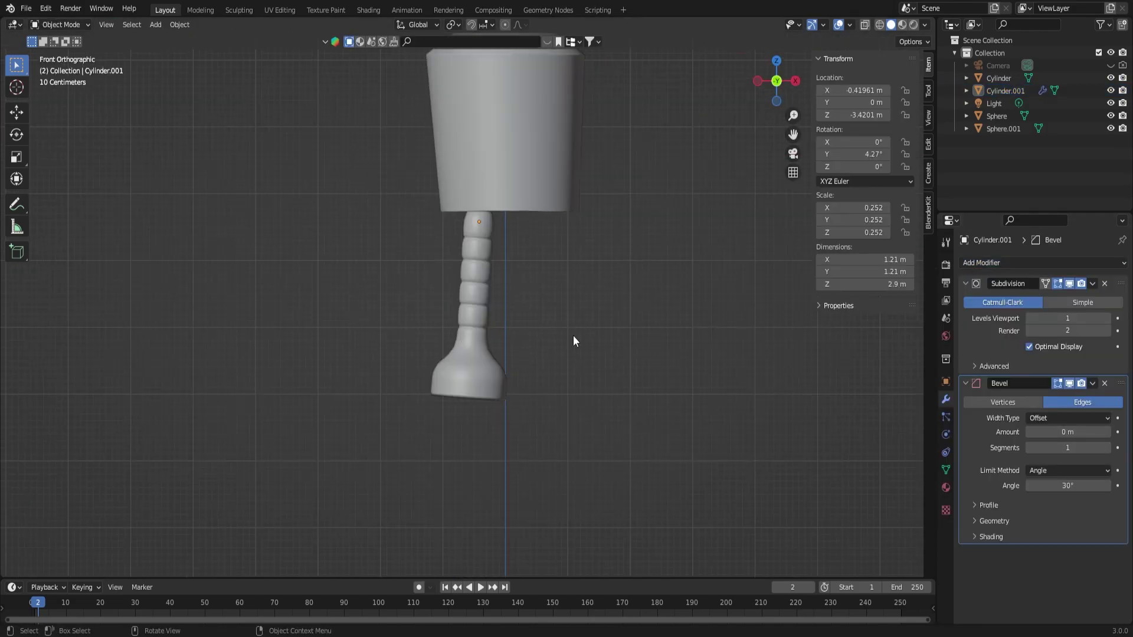
{"action": "key", "text": "Tab"}
{"action": "scroll", "coordinate": [608, 349], "scroll_direction": "up", "scroll_amount": 5}
{"action": "scroll", "coordinate": [640, 354], "scroll_direction": "down", "scroll_amount": 5}
{"action": "key", "text": "Tab"}
{"action": "left_click", "coordinate": [1003, 263]}
{"action": "left_click", "coordinate": [902, 411]}
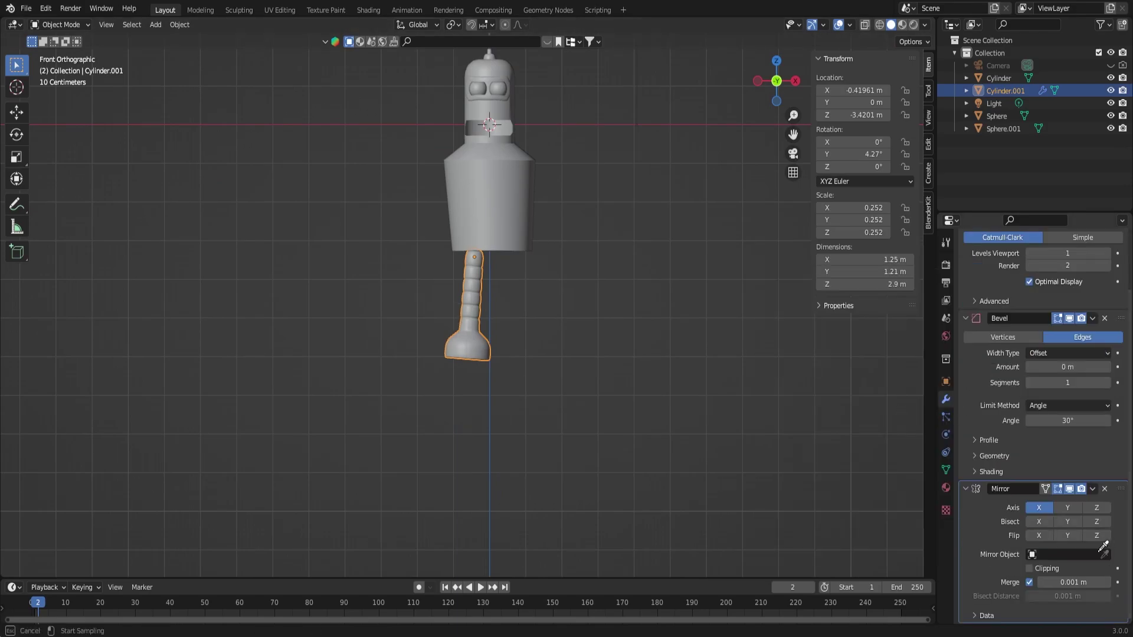
{"action": "scroll", "coordinate": [487, 300], "scroll_direction": "up", "scroll_amount": 3}
{"action": "left_click", "coordinate": [678, 248]}
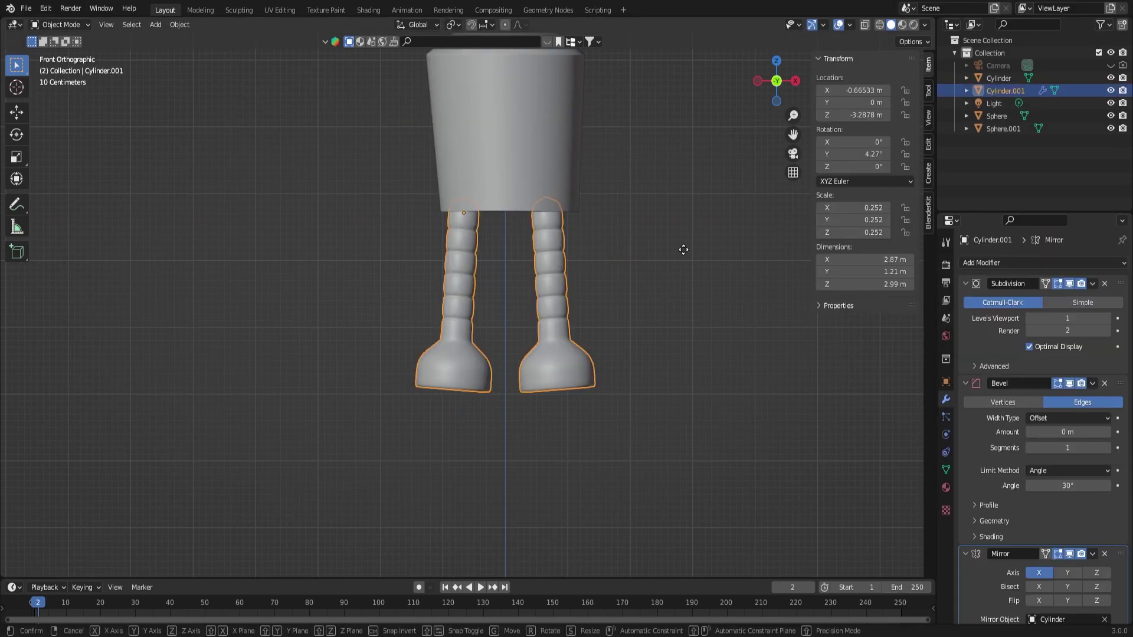
{"action": "scroll", "coordinate": [627, 263], "scroll_direction": "down", "scroll_amount": 4}
Raise the top ring of the legs to make them taller
{"action": "key", "text": "Tab"}
{"action": "scroll", "coordinate": [546, 269], "scroll_direction": "up", "scroll_amount": 3}
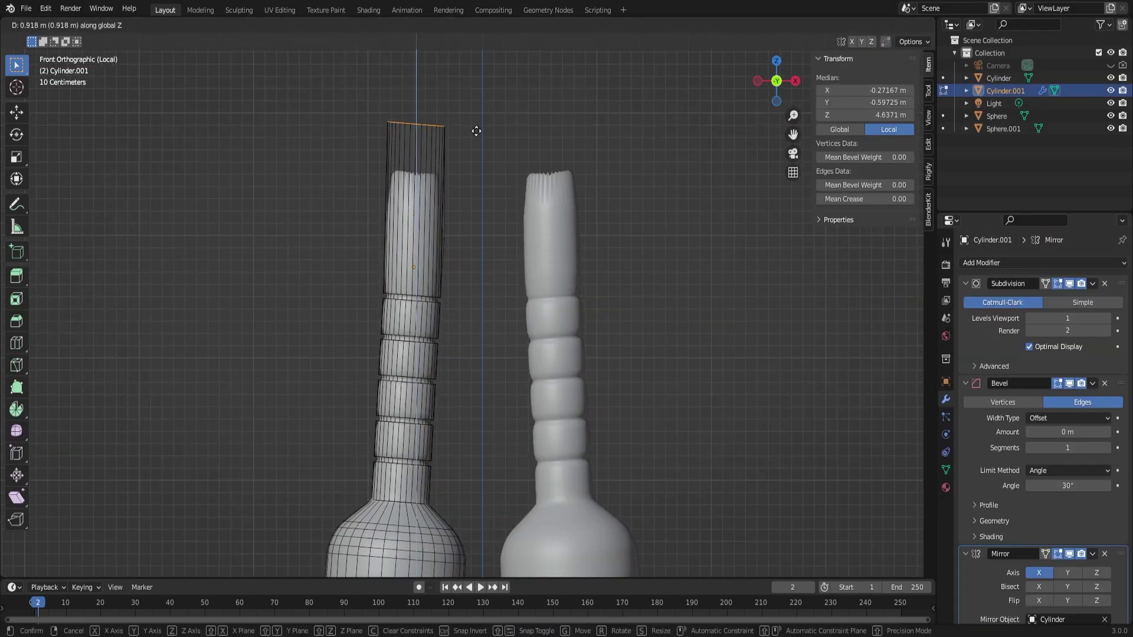
{"action": "left_click", "coordinate": [473, 126]}
{"action": "key", "text": "Tab"}
Extrude the selected body faces outward to form the arm and rounded hand
{"action": "scroll", "coordinate": [624, 295], "scroll_direction": "down", "scroll_amount": 4}
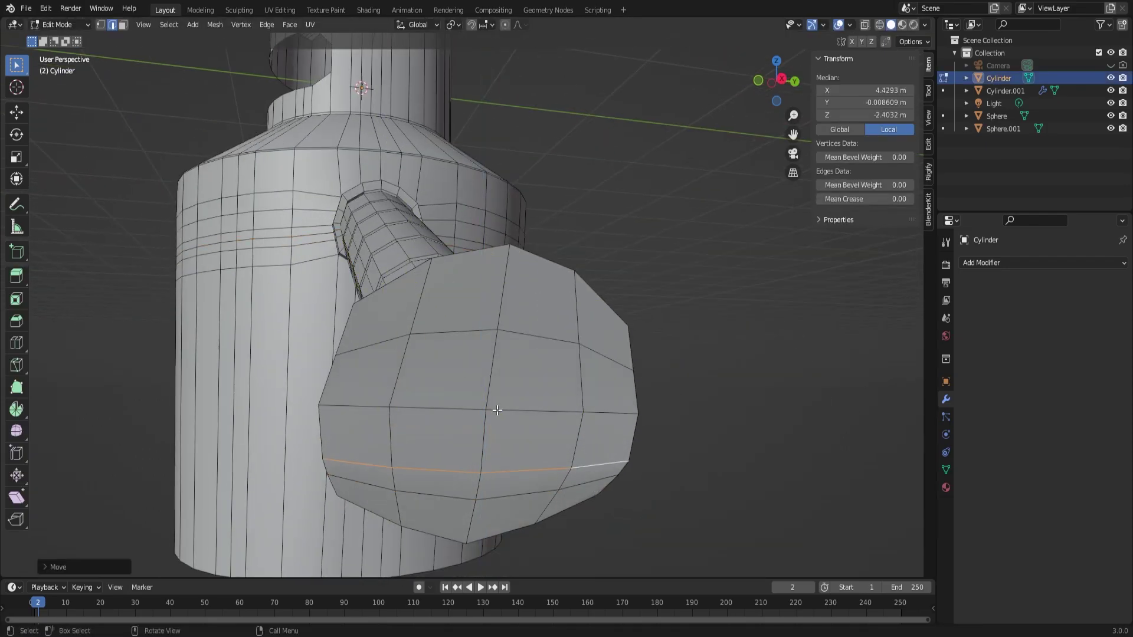
{"action": "key", "text": "alt+e"}
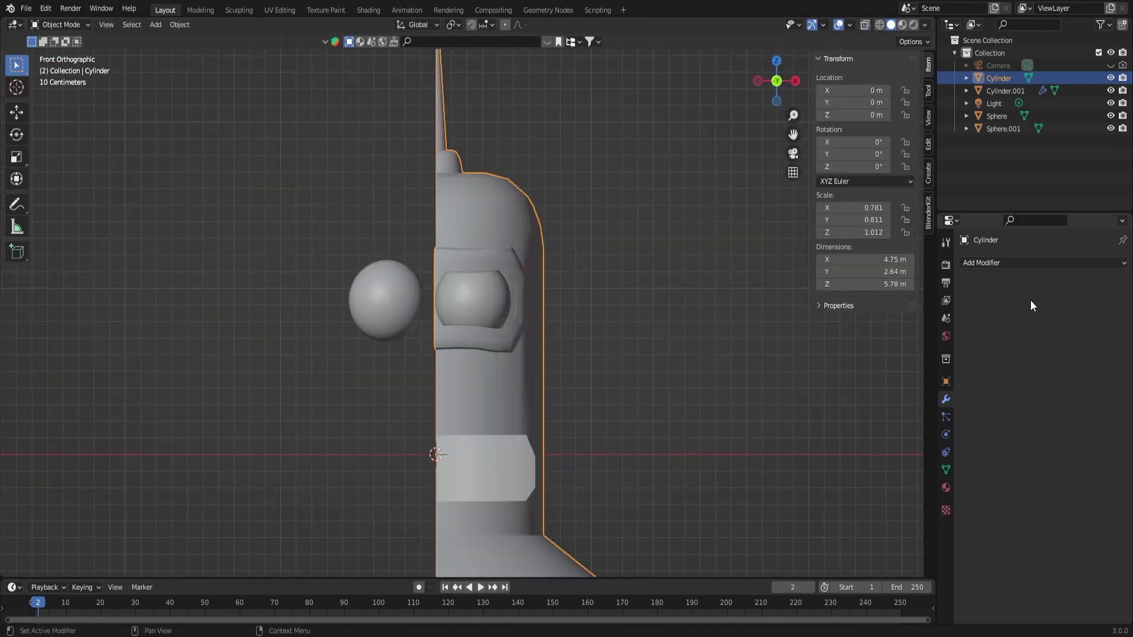
Add Mirror and Subdivision Surface modifiers to the body
{"action": "left_click", "coordinate": [1039, 263]}
{"action": "left_click", "coordinate": [888, 409]}
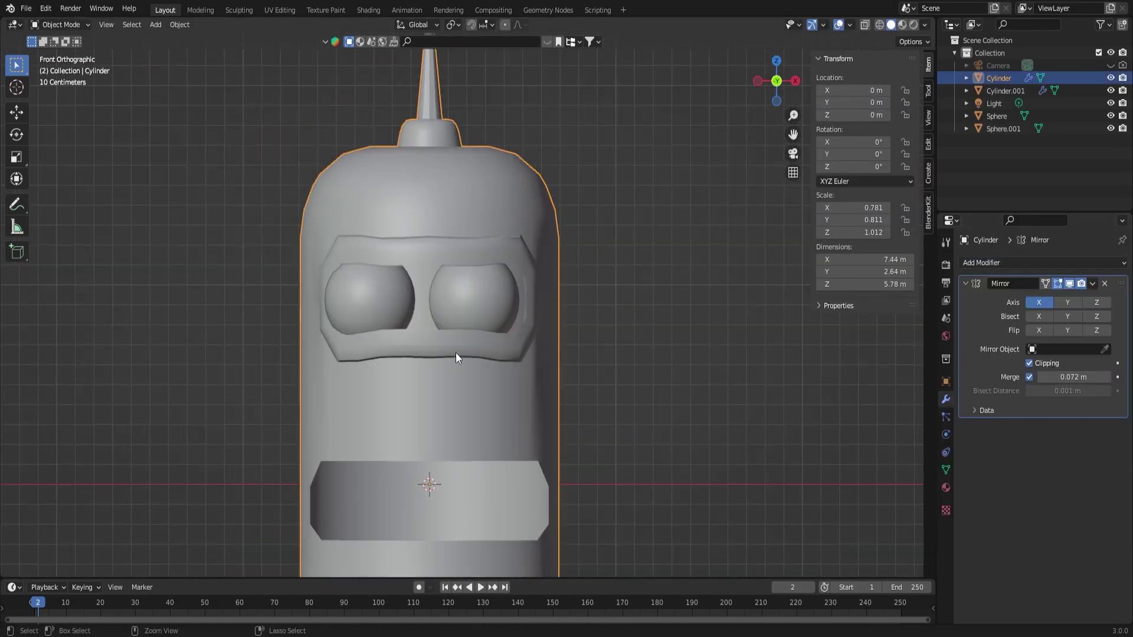
{"action": "left_click", "coordinate": [1039, 262]}
{"action": "left_click", "coordinate": [900, 493]}
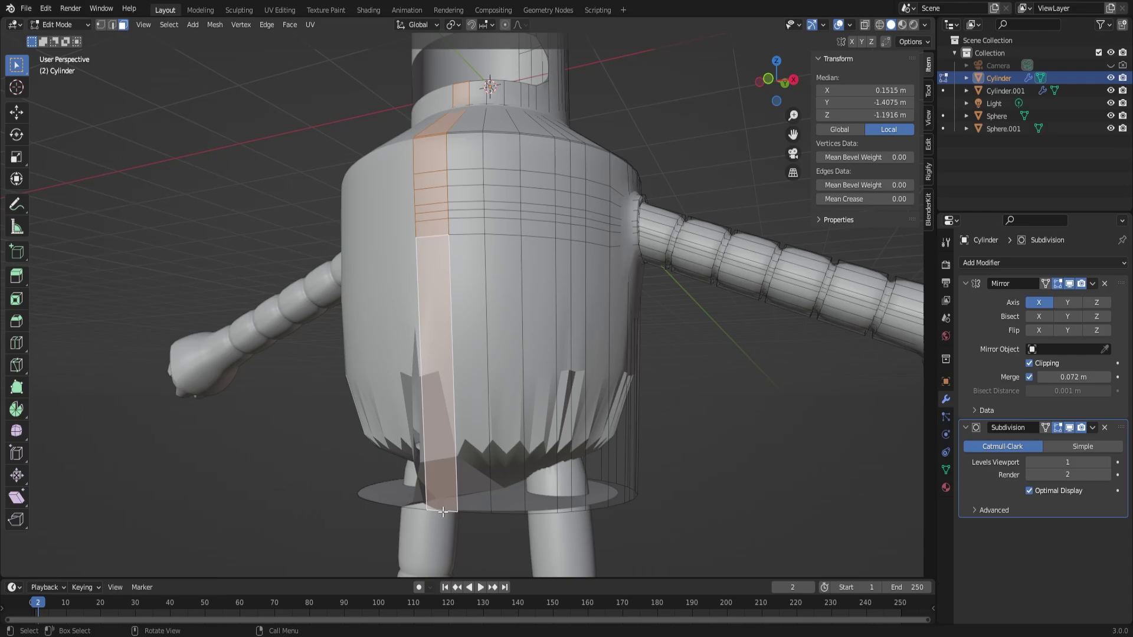
Delete the jagged lower skirt faces and leave Edit Mode
{"action": "key", "text": "x"}
{"action": "left_click", "coordinate": [632, 458]}
{"action": "key", "text": "Tab"}
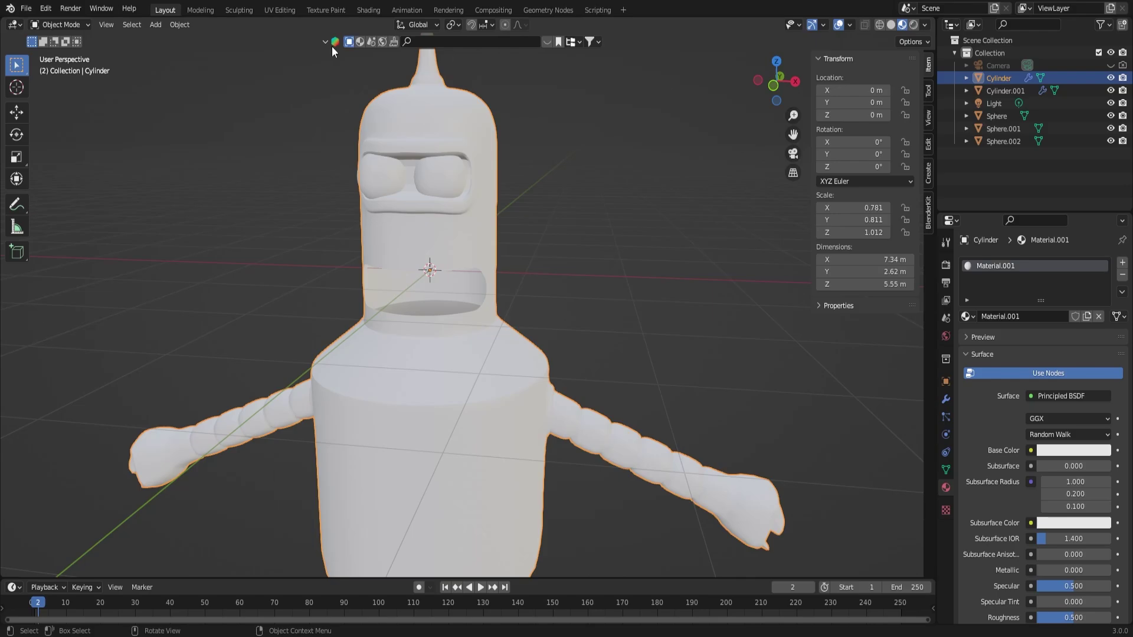
Apply a BlenderKit metal material to the body and inspect it up close
{"action": "left_click", "coordinate": [334, 41]}
{"action": "left_click", "coordinate": [313, 124]}
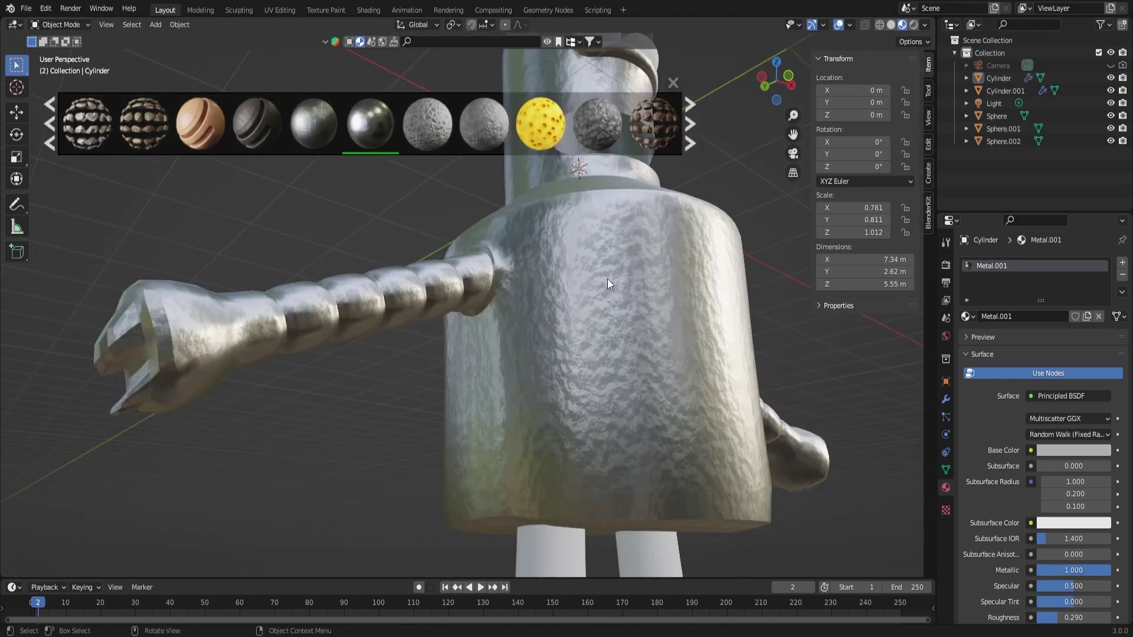
{"action": "mouse_move", "coordinate": [607, 279]}
{"action": "middle_mouse_down"}
{"action": "mouse_move", "coordinate": [516, 352]}
{"action": "mouse_move", "coordinate": [461, 248]}
{"action": "mouse_move", "coordinate": [363, 179]}
{"action": "middle_mouse_up"}
{"action": "scroll", "coordinate": [363, 180], "scroll_direction": "down", "scroll_amount": 5}
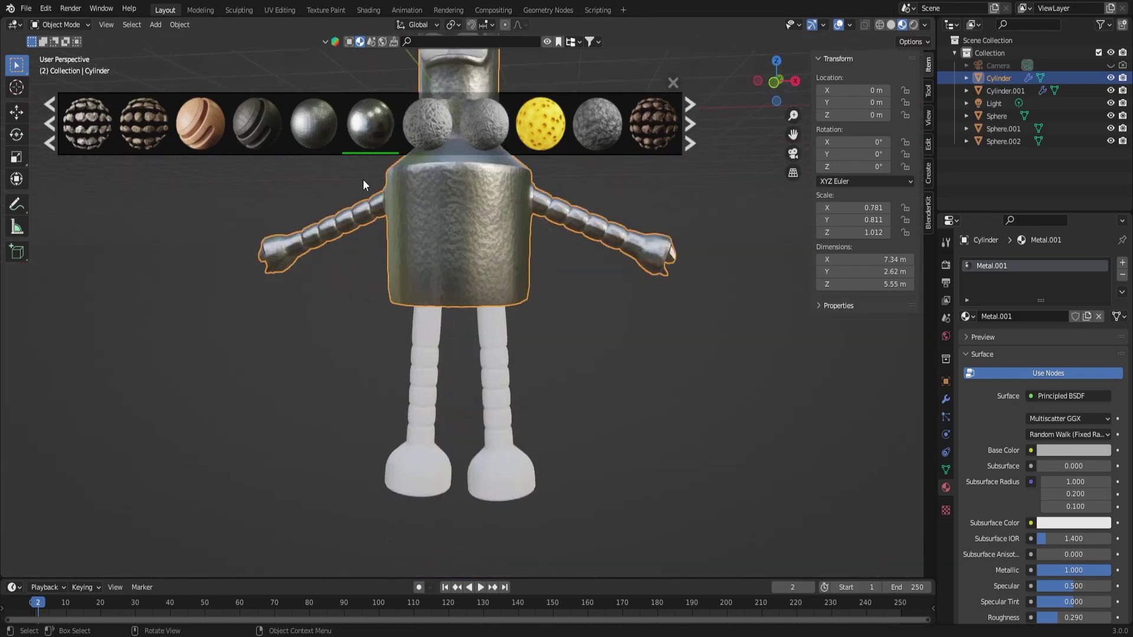
{"action": "scroll", "coordinate": [471, 409], "scroll_direction": "down", "scroll_amount": 2}
{"action": "middle_click_drag", "start_coordinate": [597, 380], "coordinate": [543, 379]}
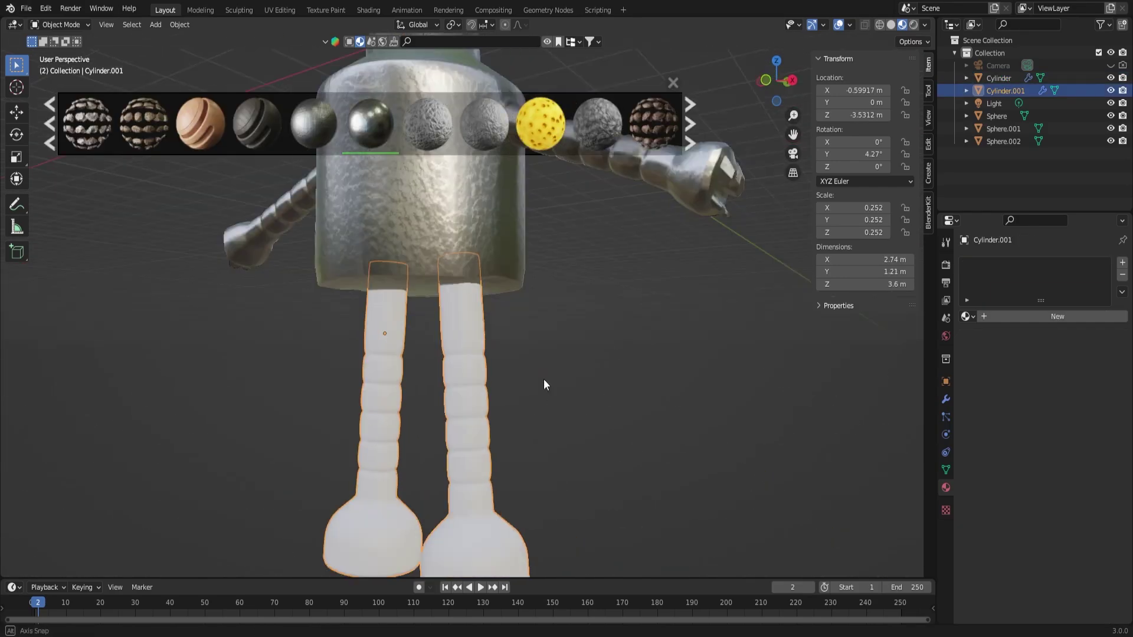
Drag the second metal material, Metal 02, onto the legs
{"action": "scroll", "coordinate": [532, 246], "scroll_direction": "up", "scroll_amount": 4}
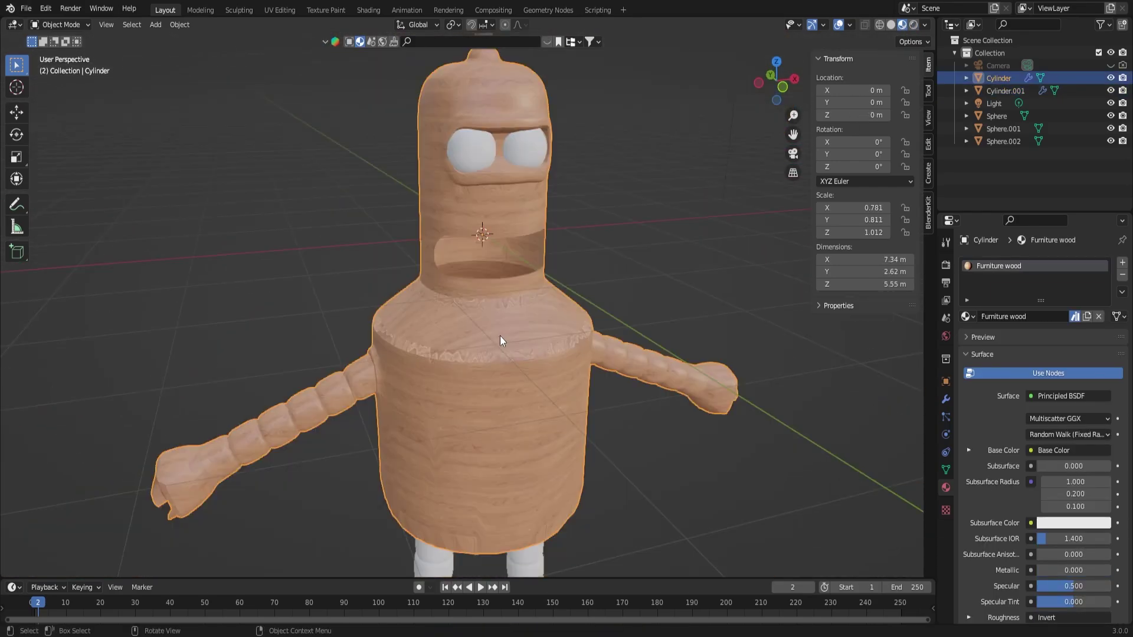
{"action": "left_click", "coordinate": [360, 41]}
{"action": "left_click_drag", "start_coordinate": [312, 124], "coordinate": [463, 286]}
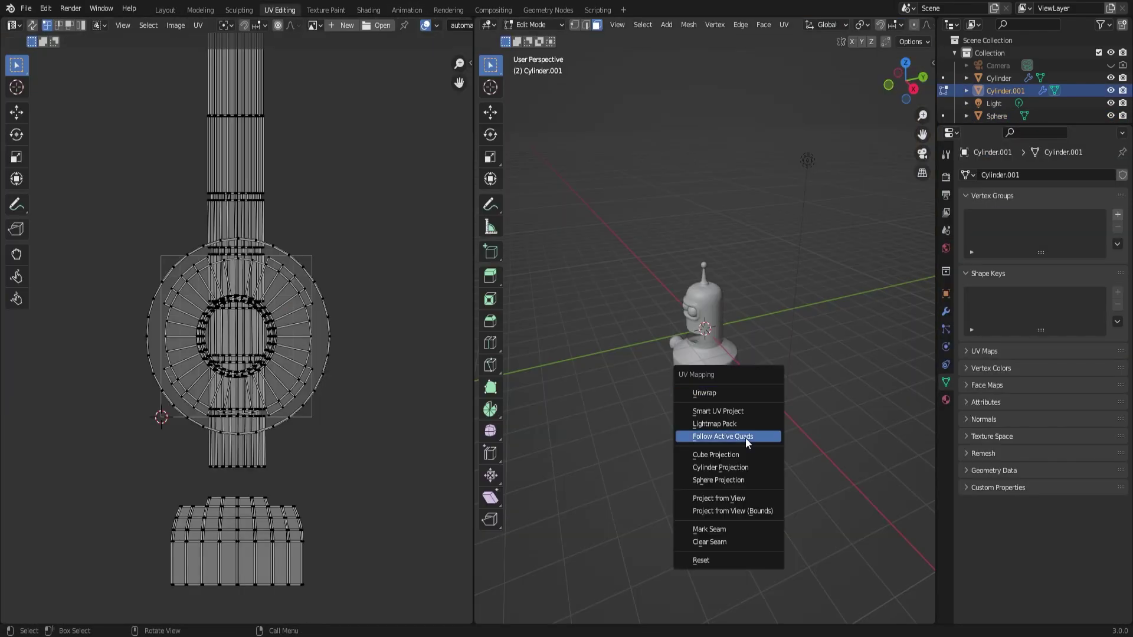
Unwrap the leg UVs with Follow Active Quads
{"action": "left_click", "coordinate": [745, 438]}
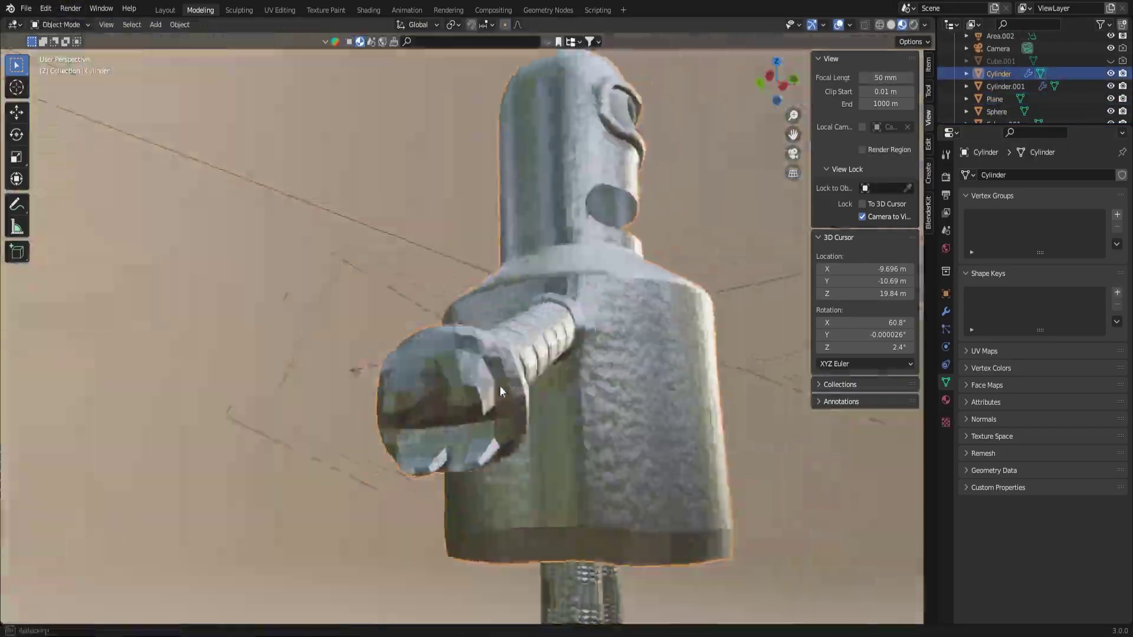
{"action": "key", "text": "shift+a"}
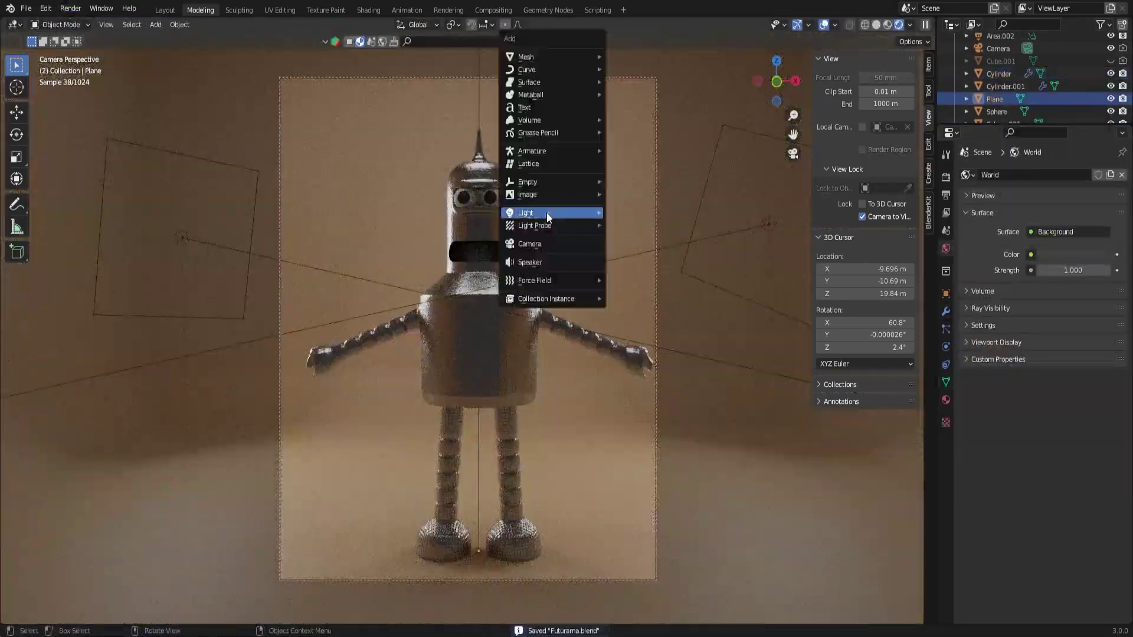
{"action": "left_click", "coordinate": [643, 227]}
{"action": "key", "text": "g"}
{"action": "key", "text": "z"}
{"action": "left_click", "coordinate": [502, 355]}
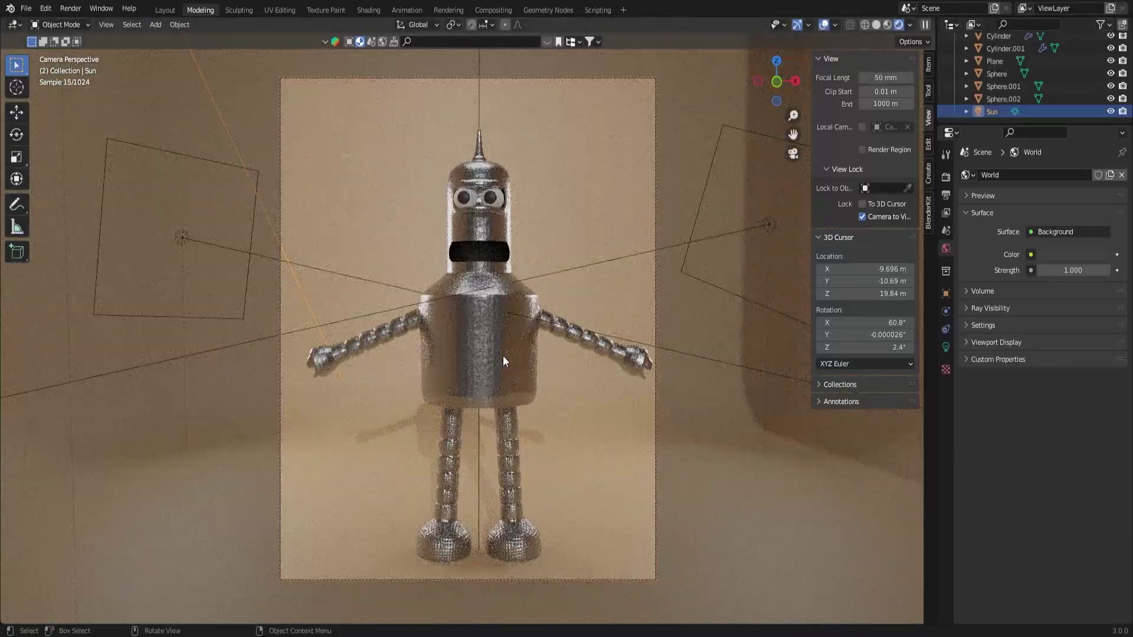
{"action": "key", "text": "Delete"}
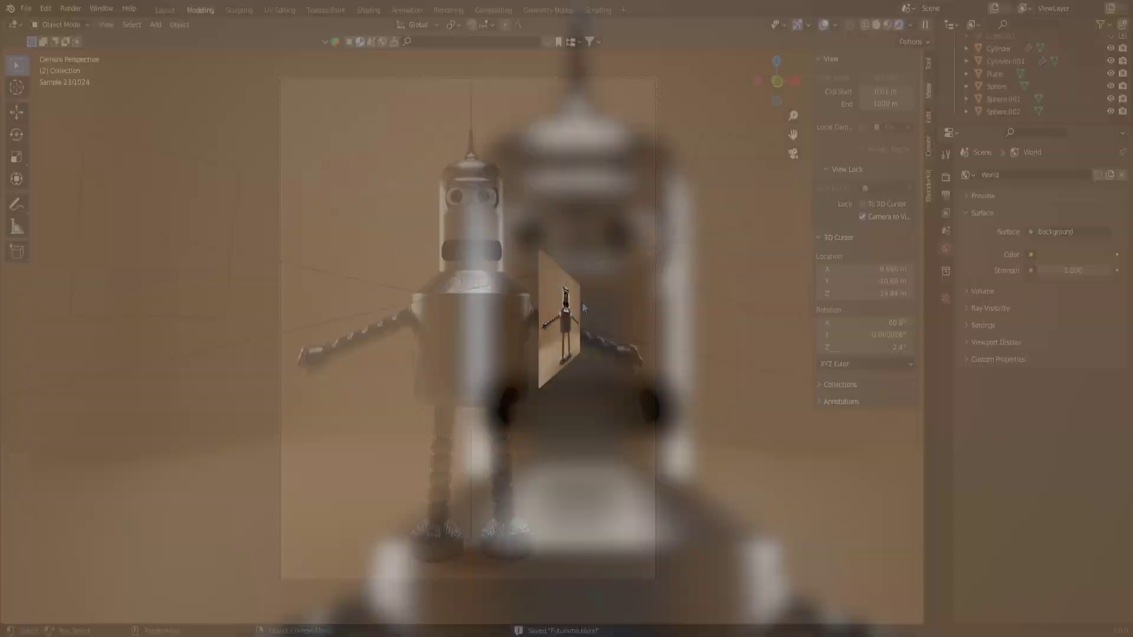